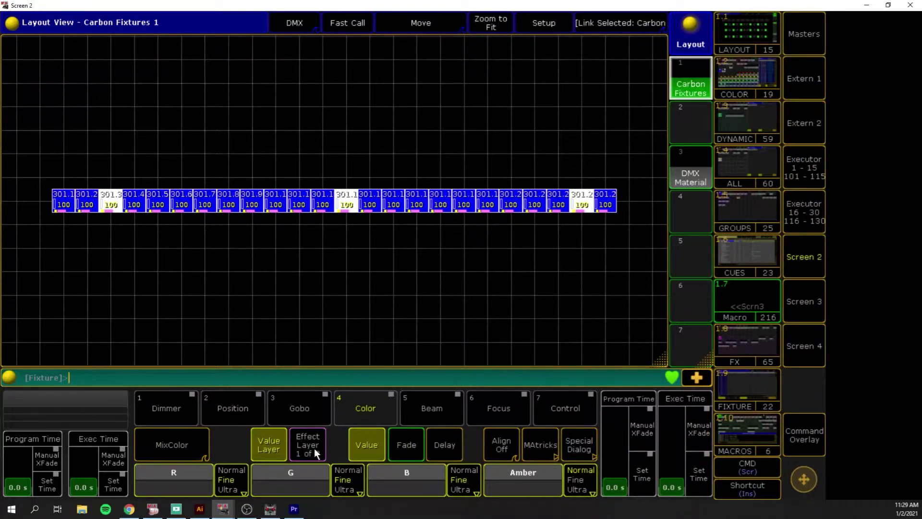
Step: Switch to ArtNetominator and choose the 10.0.0.11 Intel Ethernet Connection (2) I218-V as the network adapter
click(270, 512)
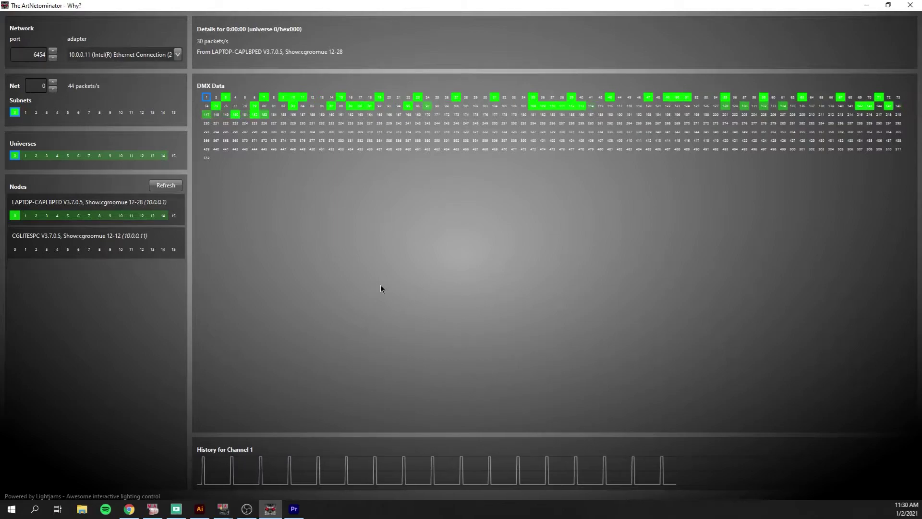
click(176, 55)
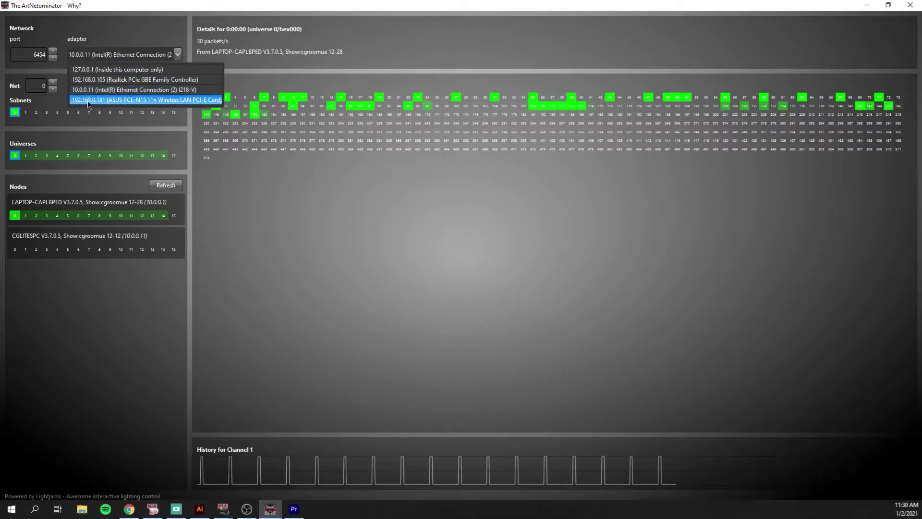
click(150, 53)
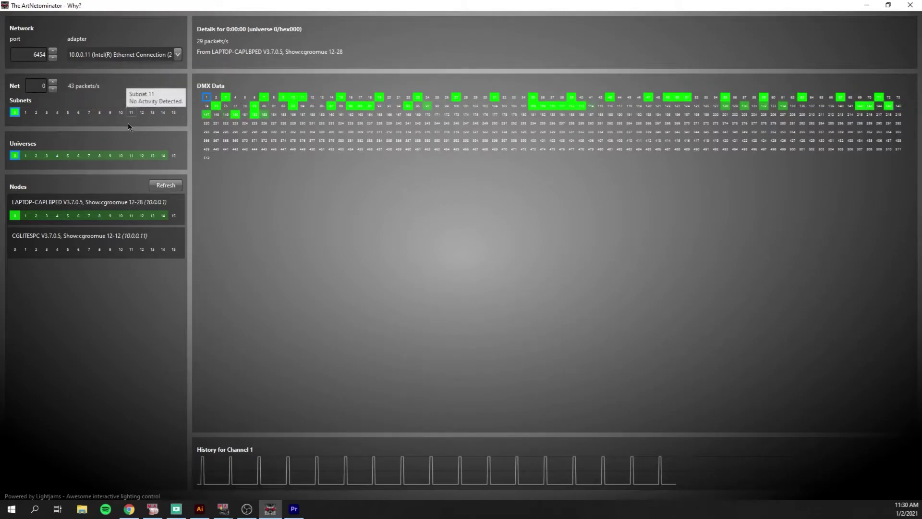
click(150, 53)
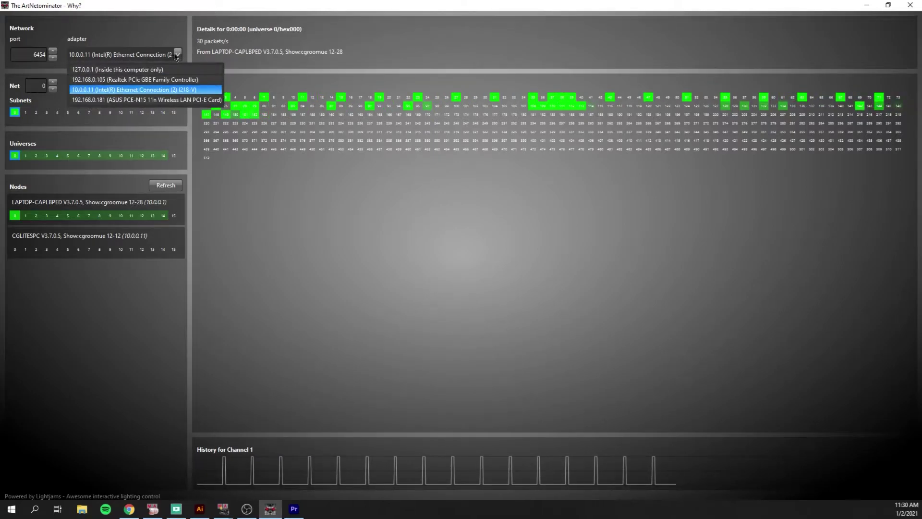
click(147, 90)
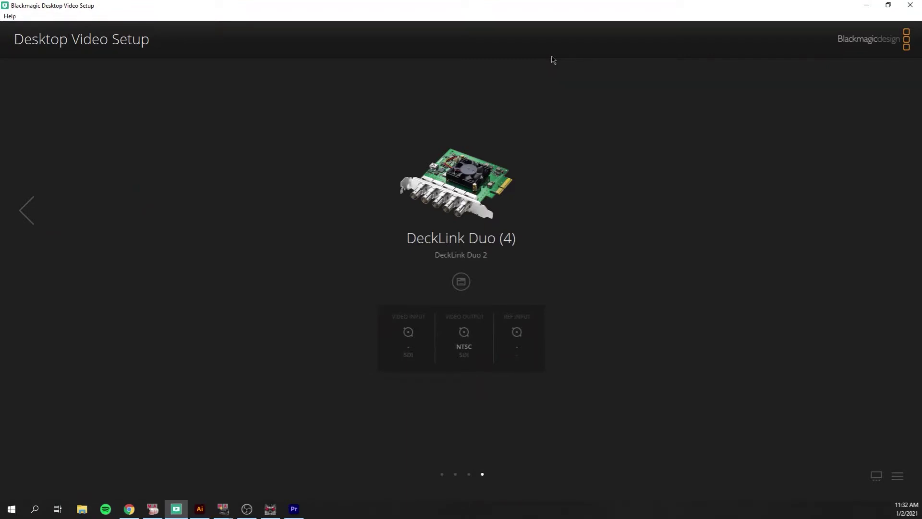
Step: Review the video output and connector mapping settings of DeckLink Duo (1) and save them
click(27, 210)
click(461, 281)
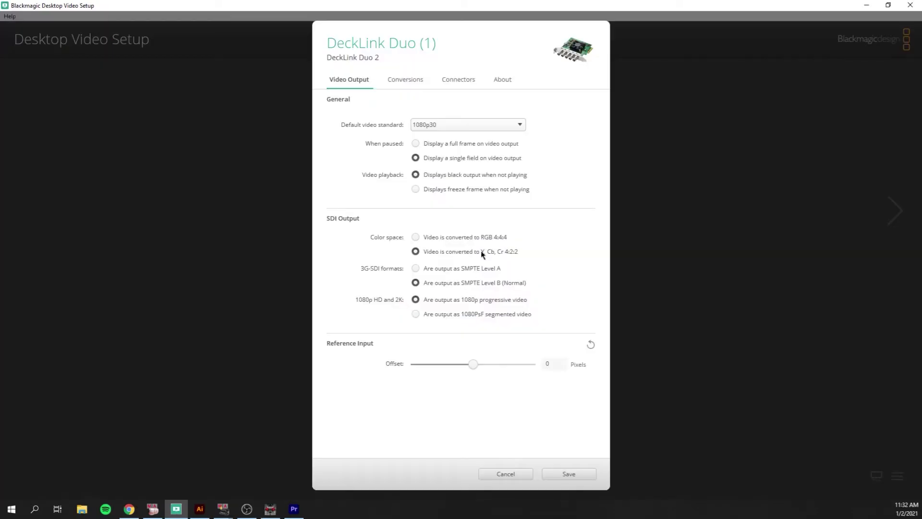
click(469, 80)
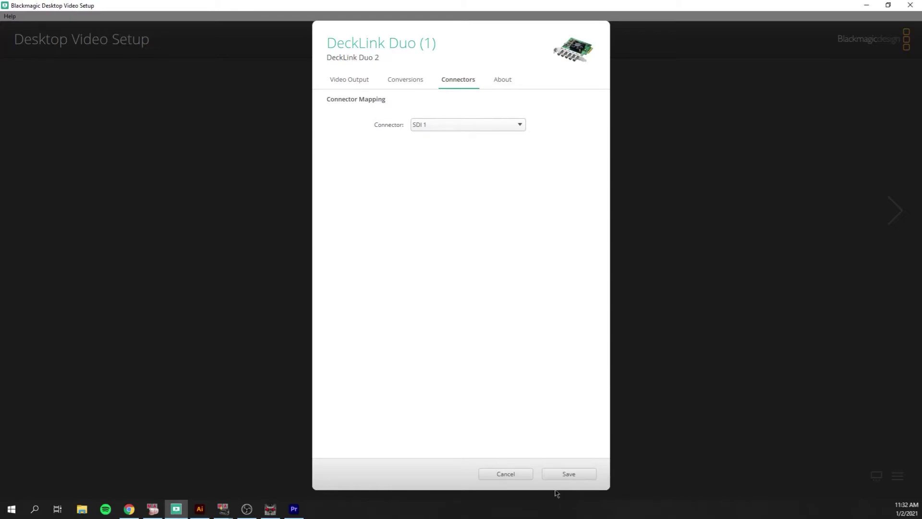
click(567, 473)
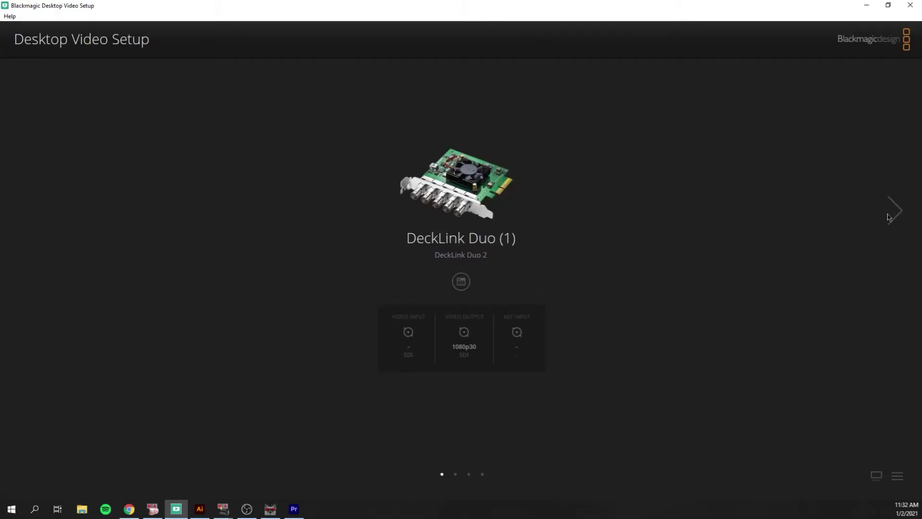
Step: Map DeckLink Duo (2) to the single connector SDI 3 and save its settings
click(894, 210)
click(461, 281)
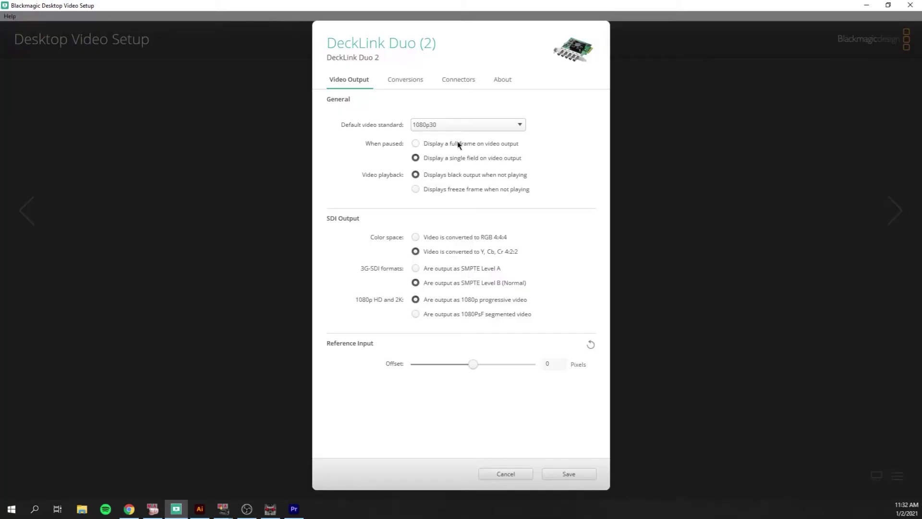
click(457, 81)
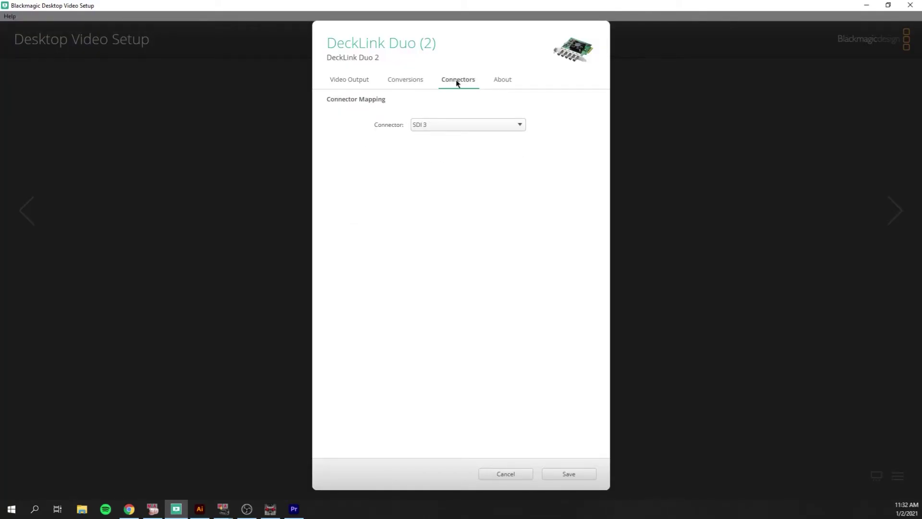
click(444, 125)
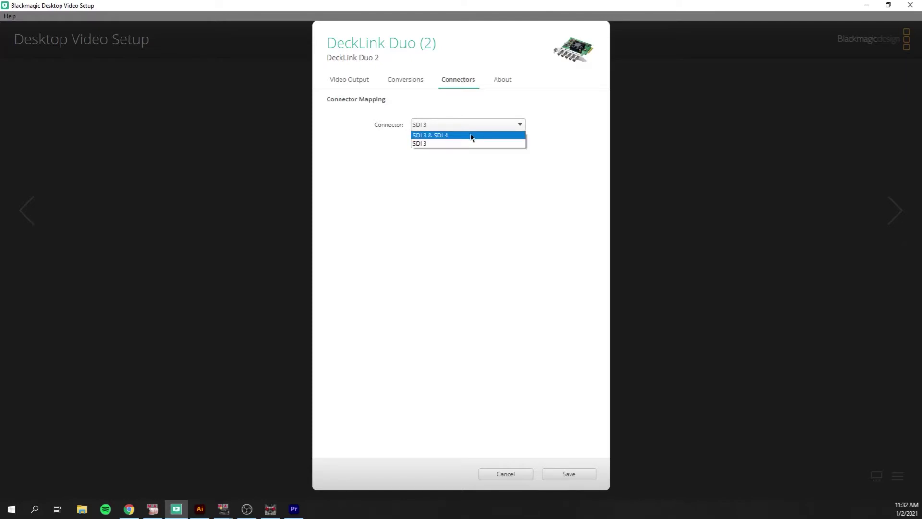
click(421, 144)
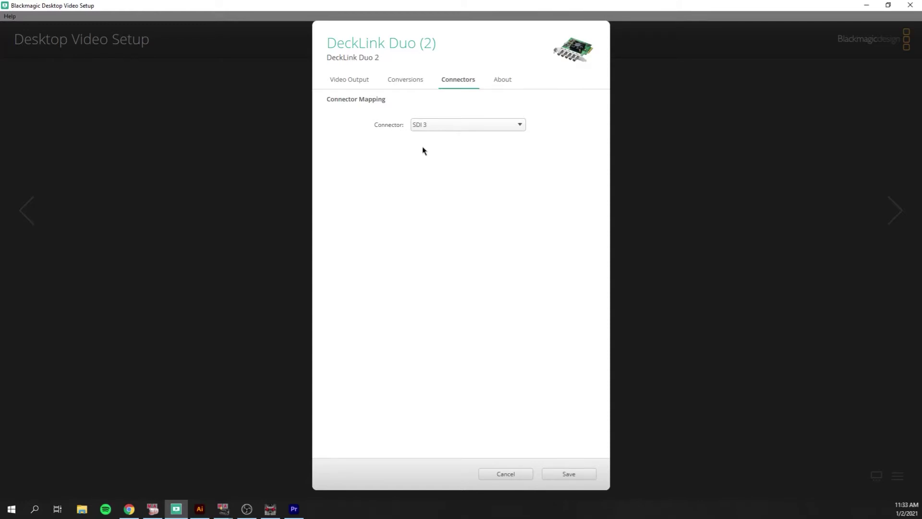
click(403, 81)
click(456, 78)
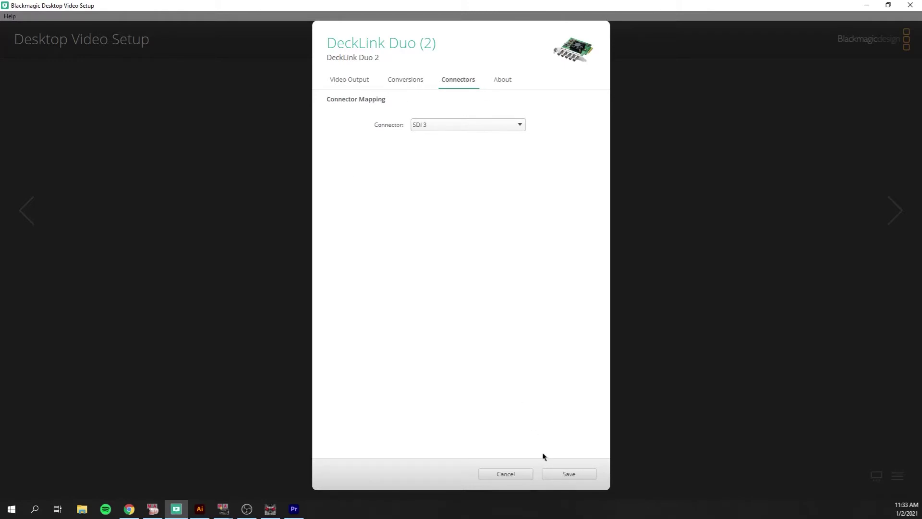
click(569, 474)
Step: Keep DeckLink Duo (3) mapped to connector SDI 2 and save its settings
click(894, 210)
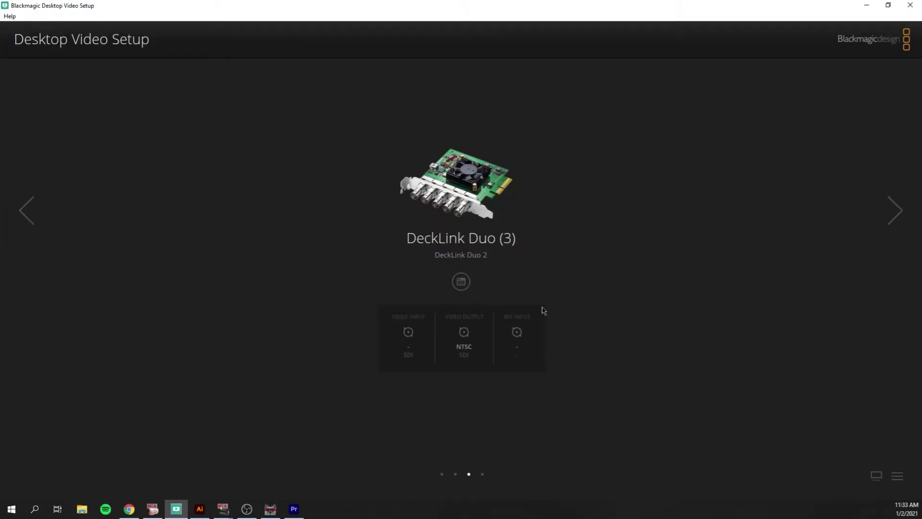
click(461, 282)
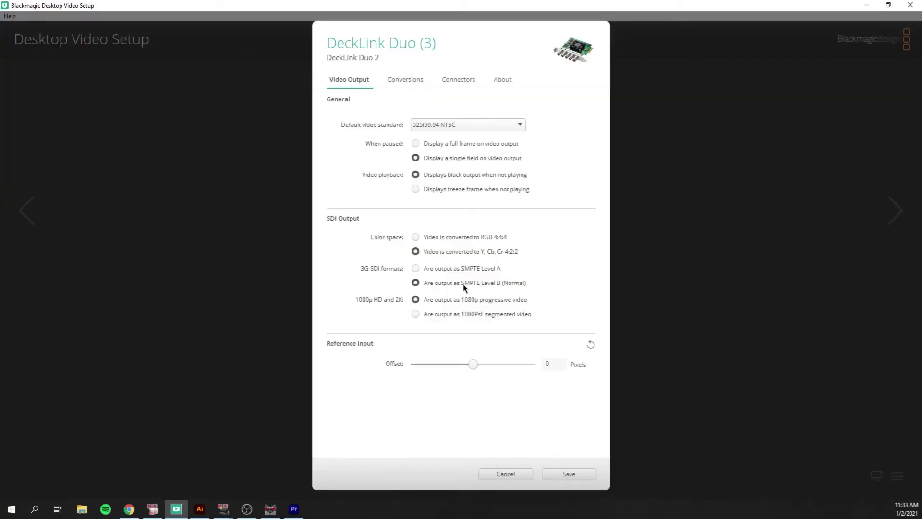
click(457, 81)
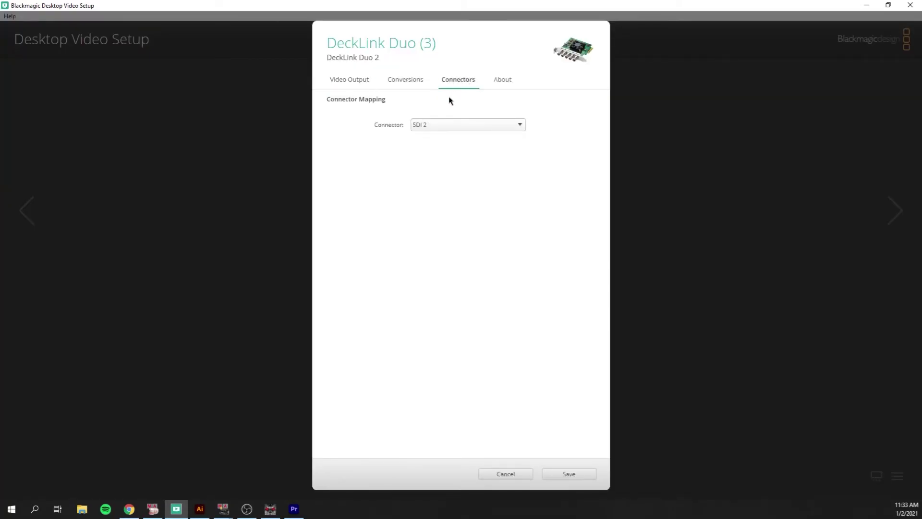
click(442, 125)
click(440, 125)
click(444, 124)
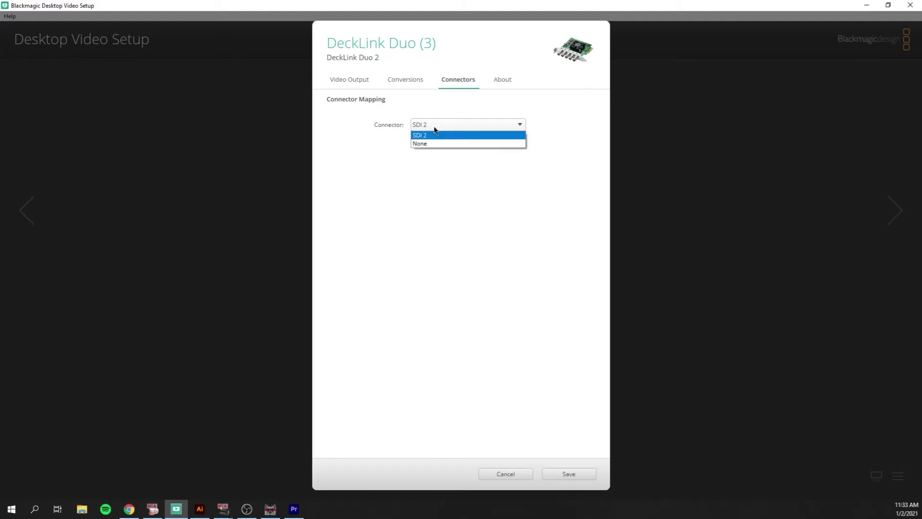
click(436, 130)
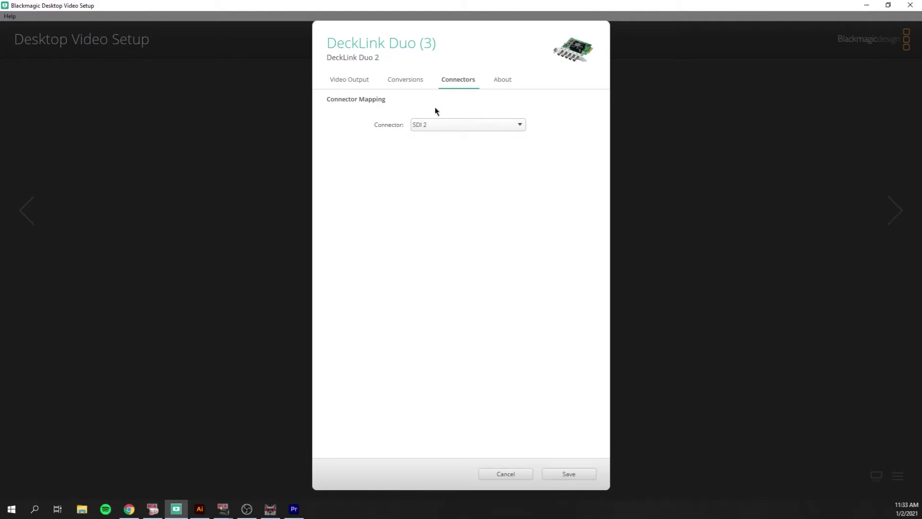
click(570, 474)
Step: Examine the connector mapping of DeckLink Duo (4)
click(897, 220)
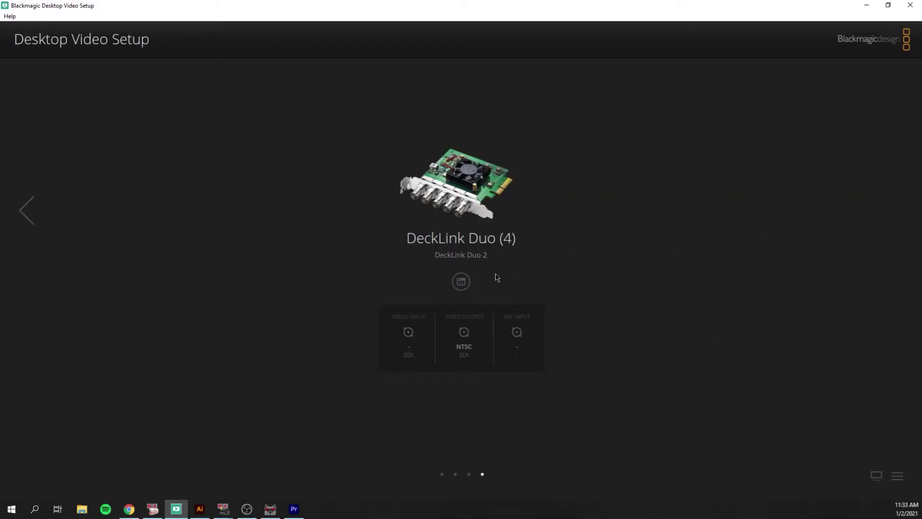
click(461, 281)
click(454, 81)
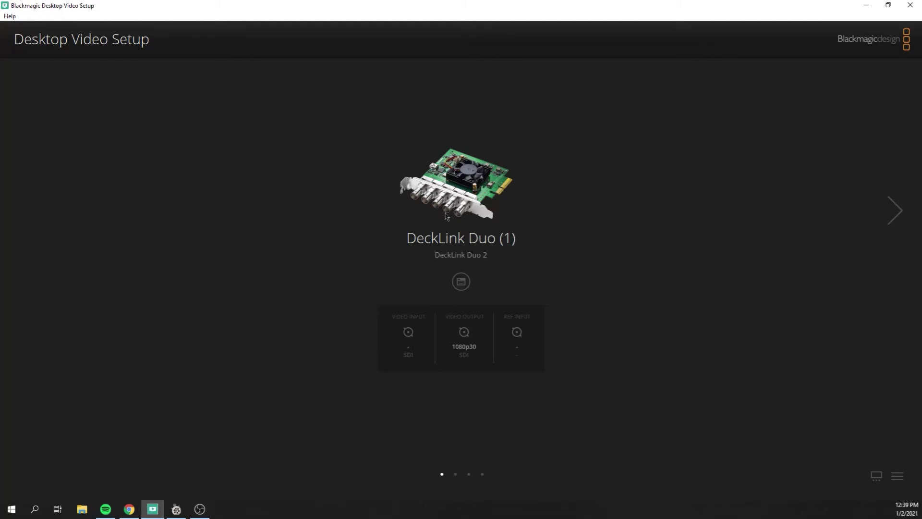
Step: Switch to Media Express and select DeckLink Duo (1) as the capture device
click(176, 509)
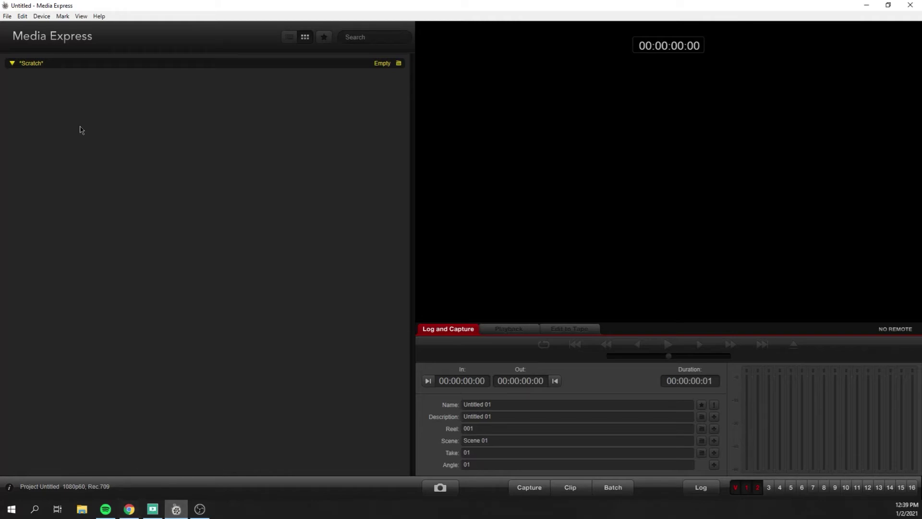
click(42, 17)
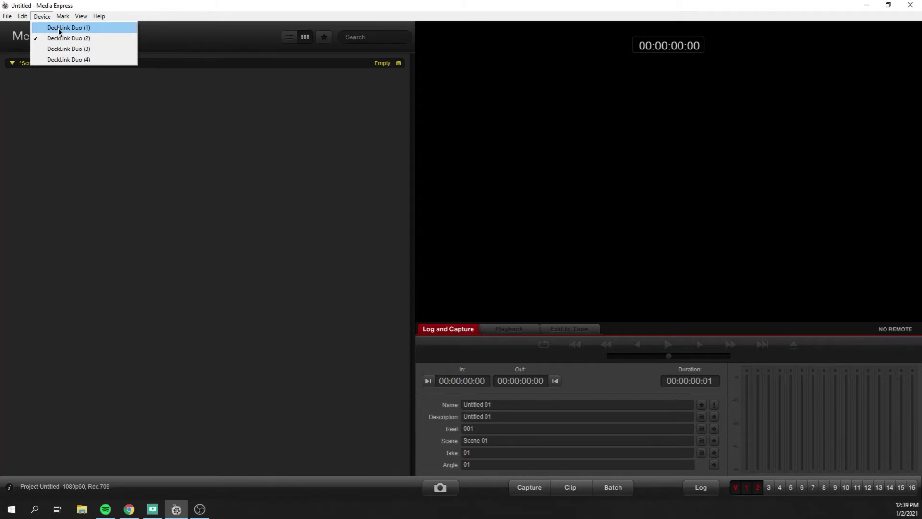
click(59, 28)
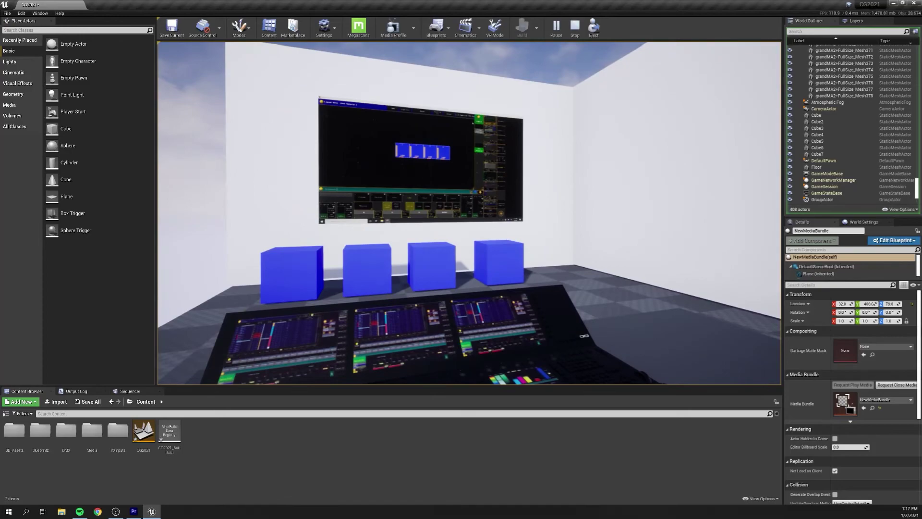
Step: Open NewMediaBundle in the VXinputs folder and apply DeckLink Duo (1) at 1080p60 as its Blackmagic source configuration
key(shift+F1)
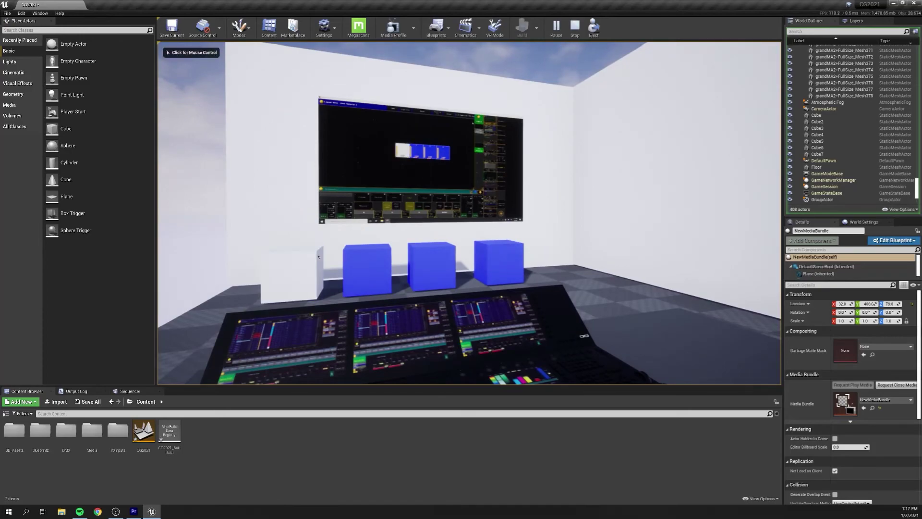
double_click(117, 432)
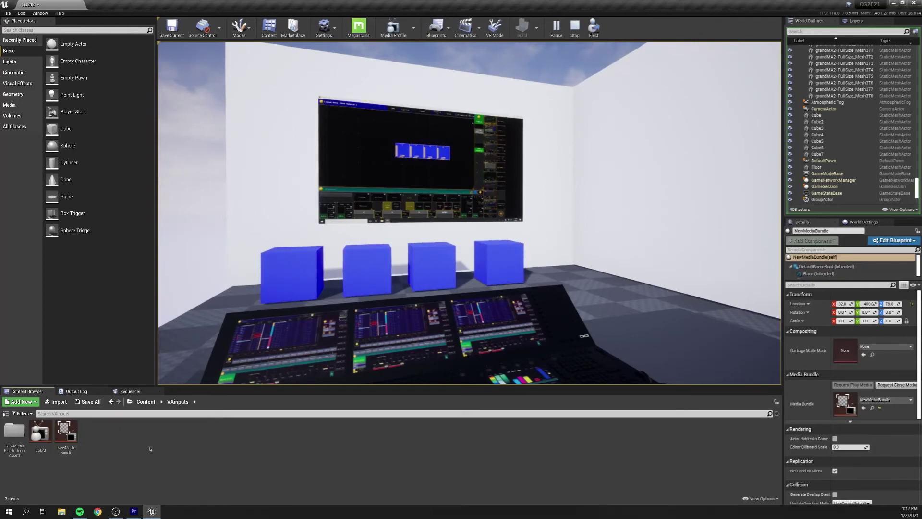
double_click(65, 435)
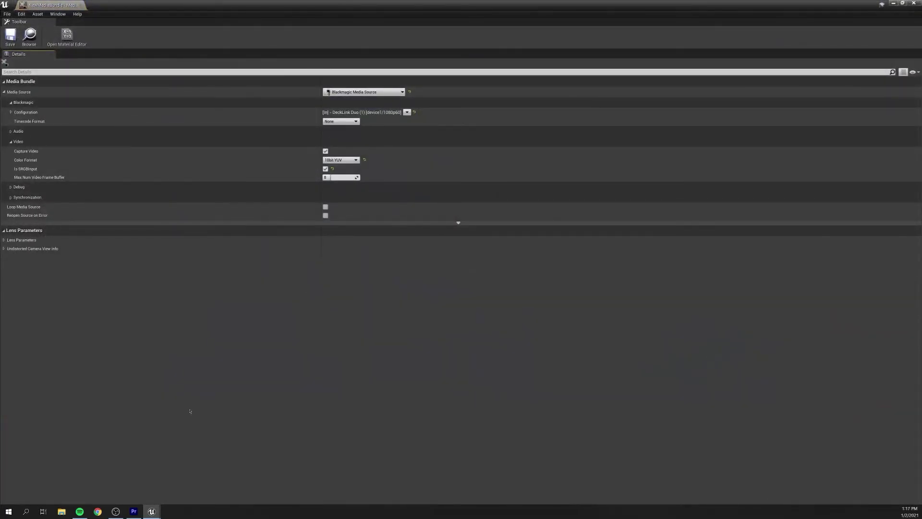
click(407, 113)
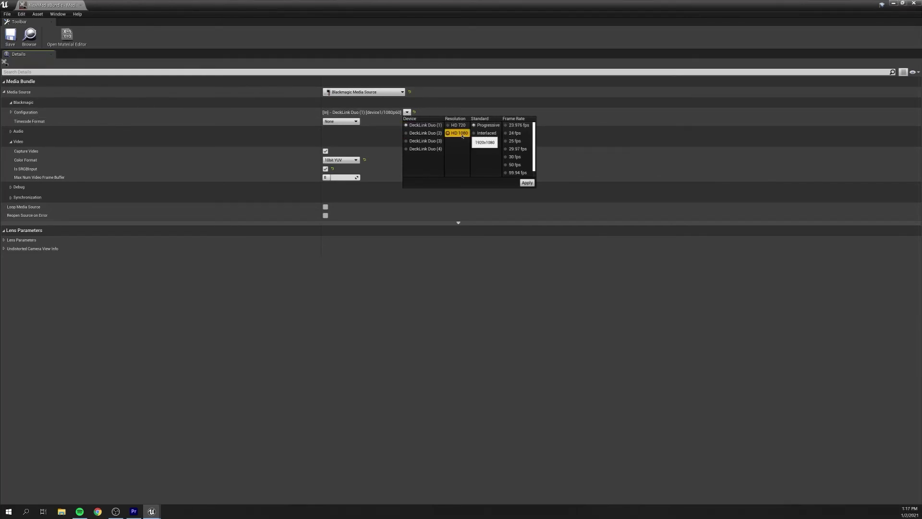
click(527, 183)
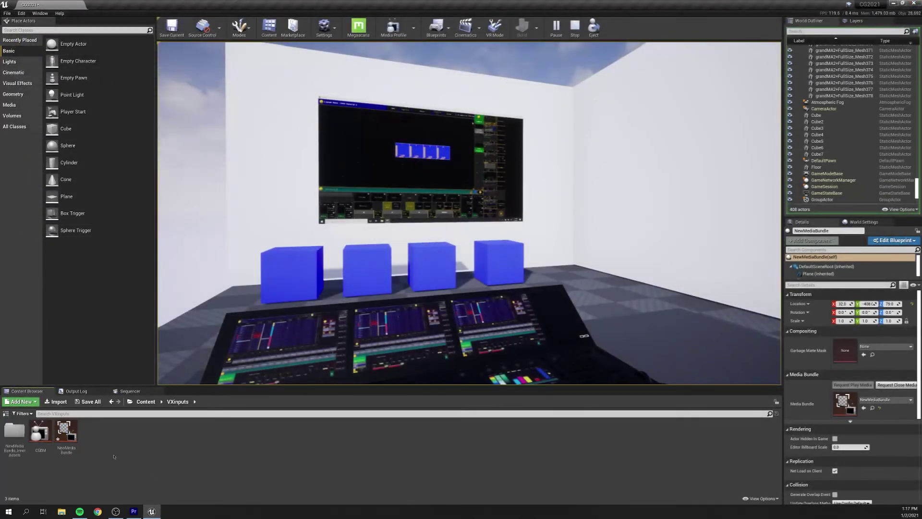
Step: Inspect the Blackmagic input settings of the media profile in VXinputs, then return to the Content folder
double_click(48, 441)
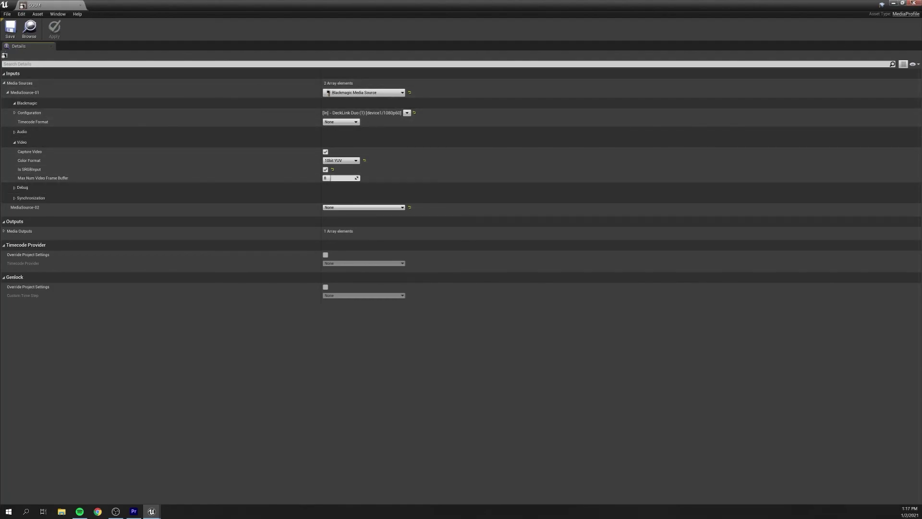
key(alt+Tab)
click(336, 446)
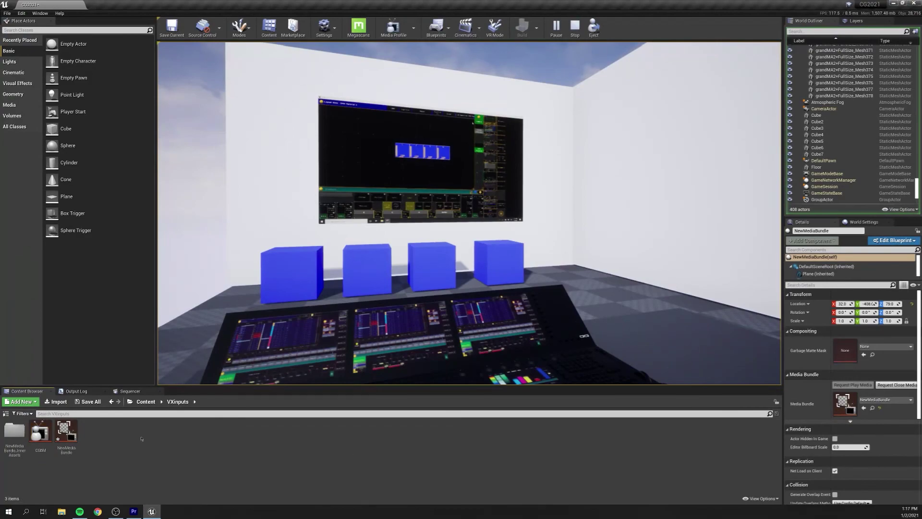
click(146, 402)
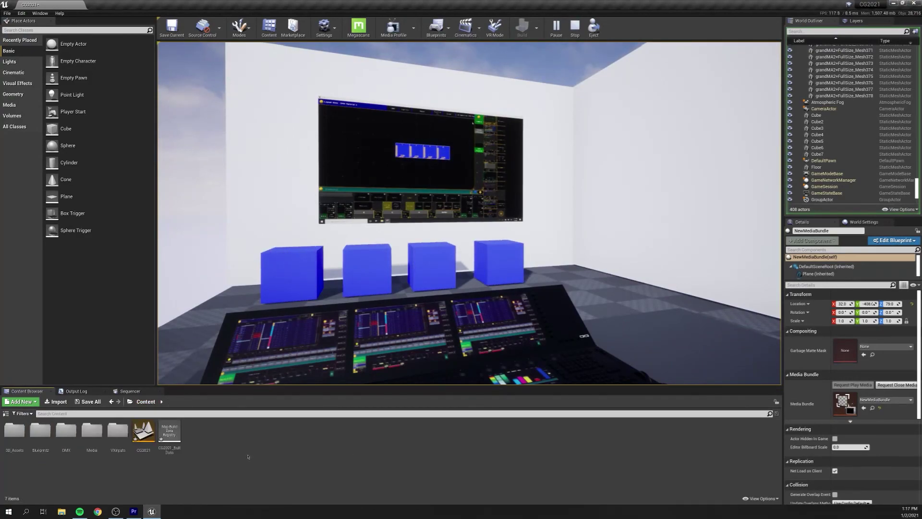